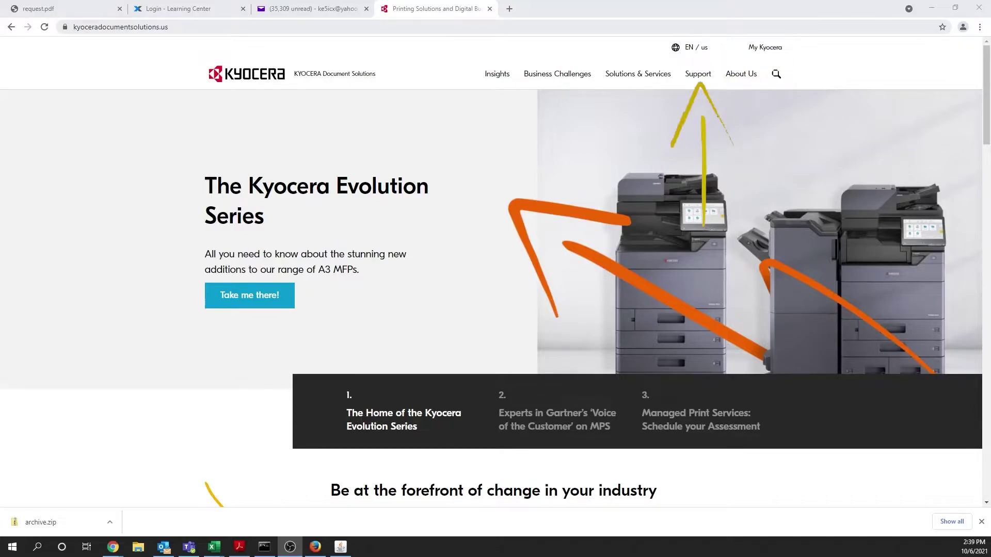
# Step: In Kyocera's Download Center, search 'P2235' and select the ECOSYS P2235dw printer
pyautogui.moveTo(698, 77)
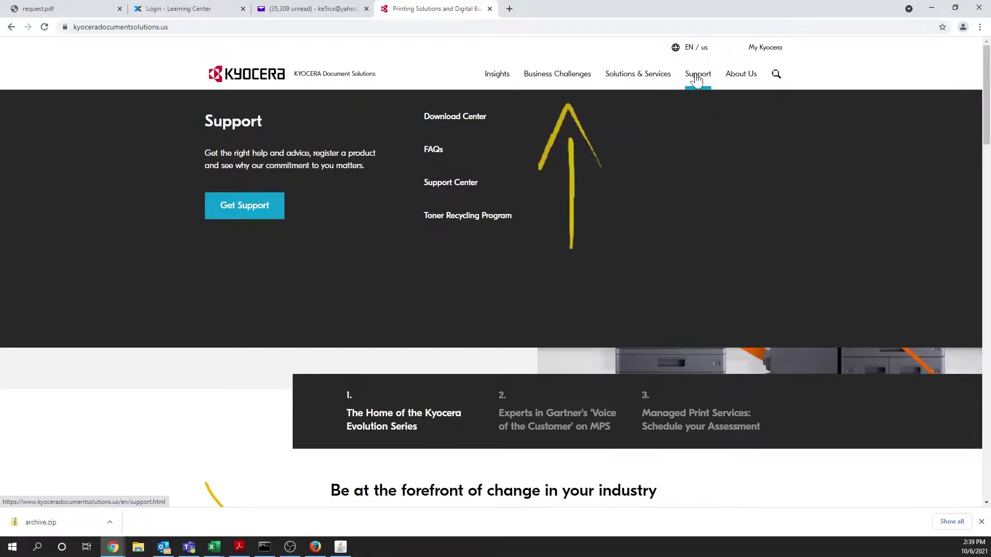
pyautogui.click(454, 116)
pyautogui.click(258, 290)
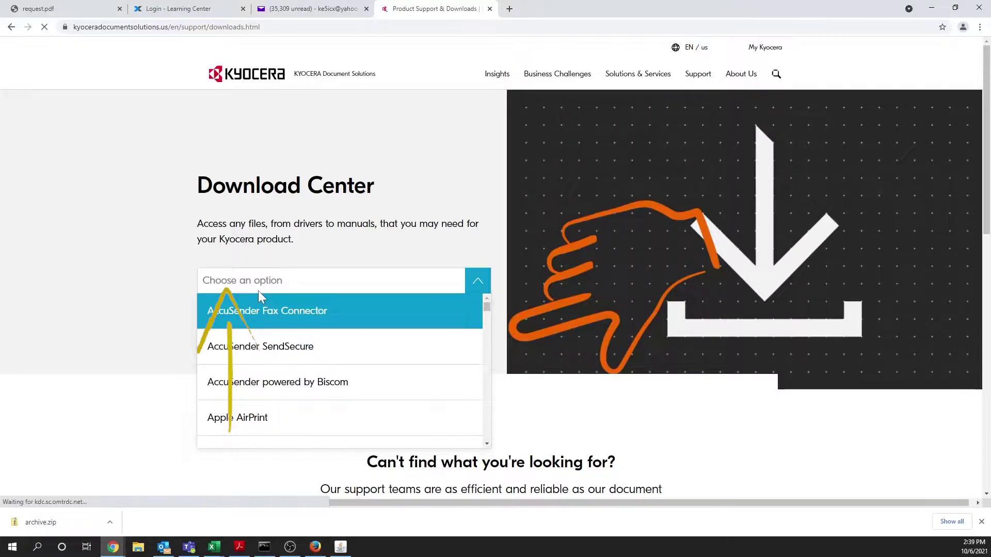
pyautogui.write('P')
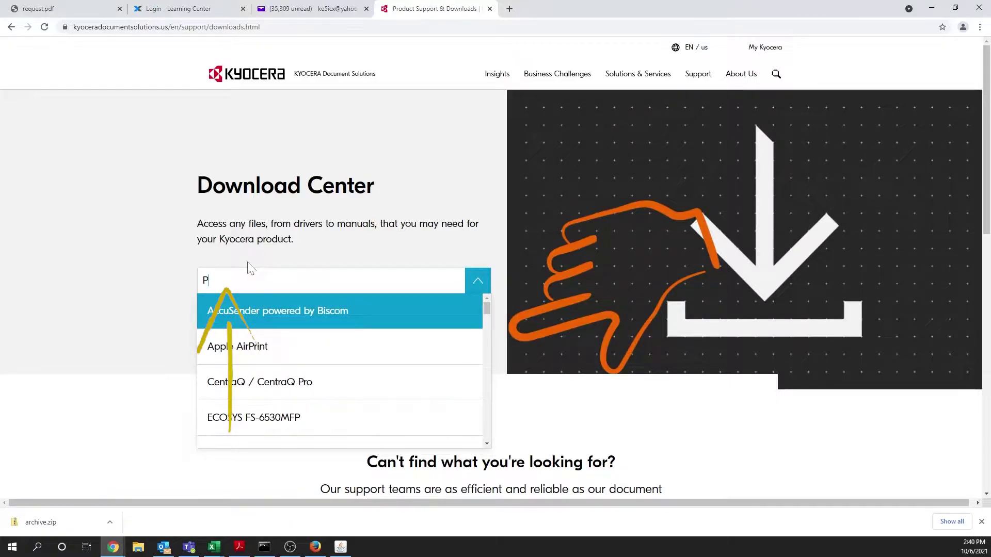
pyautogui.write('2235')
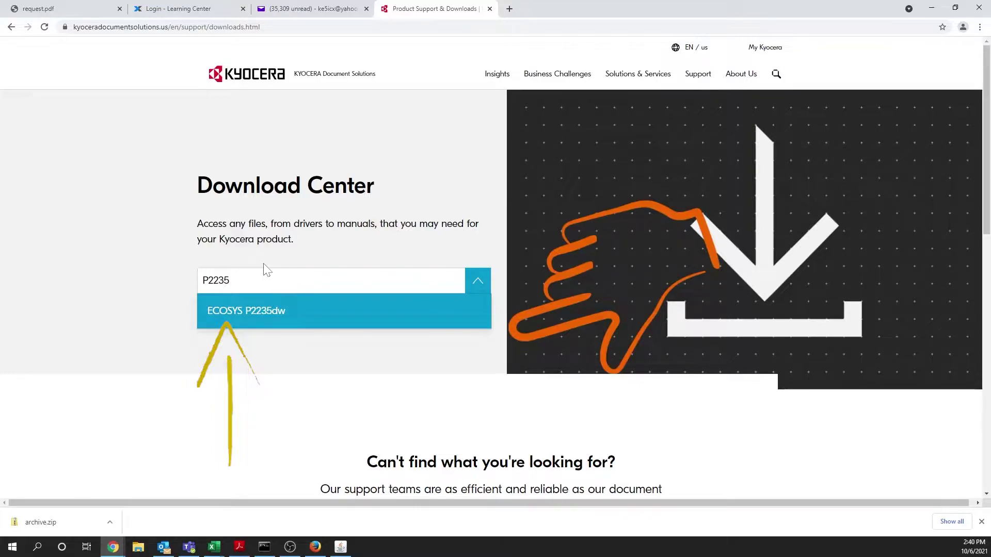
pyautogui.click(248, 310)
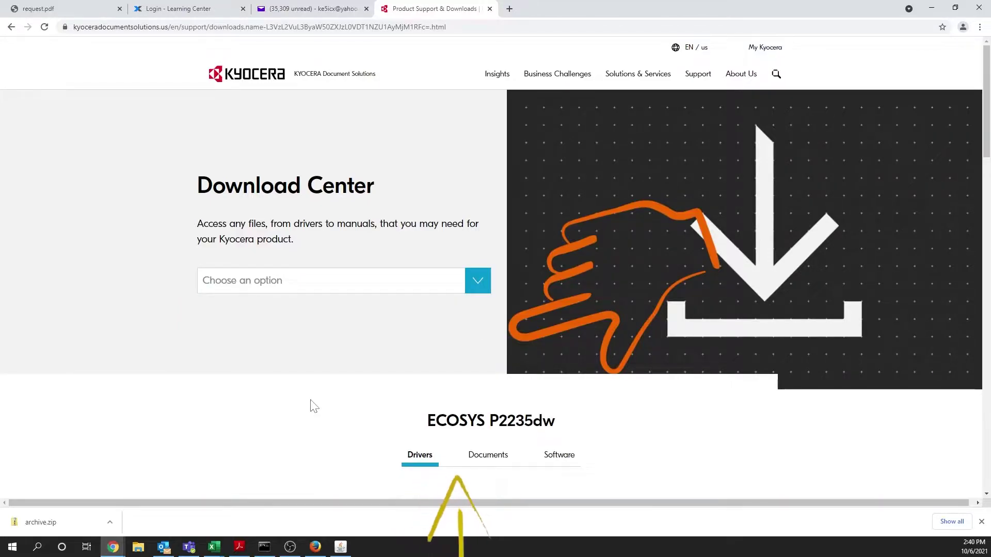
# Step: Download the Configuration Tool (1.0.2912) ZIP from the P2235dw Software section
pyautogui.click(557, 456)
pyautogui.scroll(-2, 735, 482)
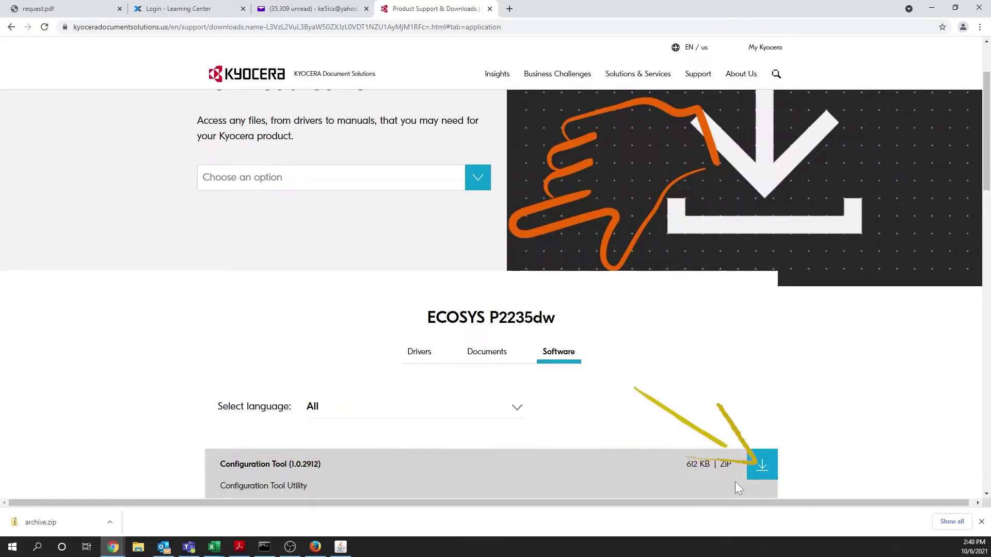
pyautogui.click(762, 464)
pyautogui.scroll(-4, 759, 441)
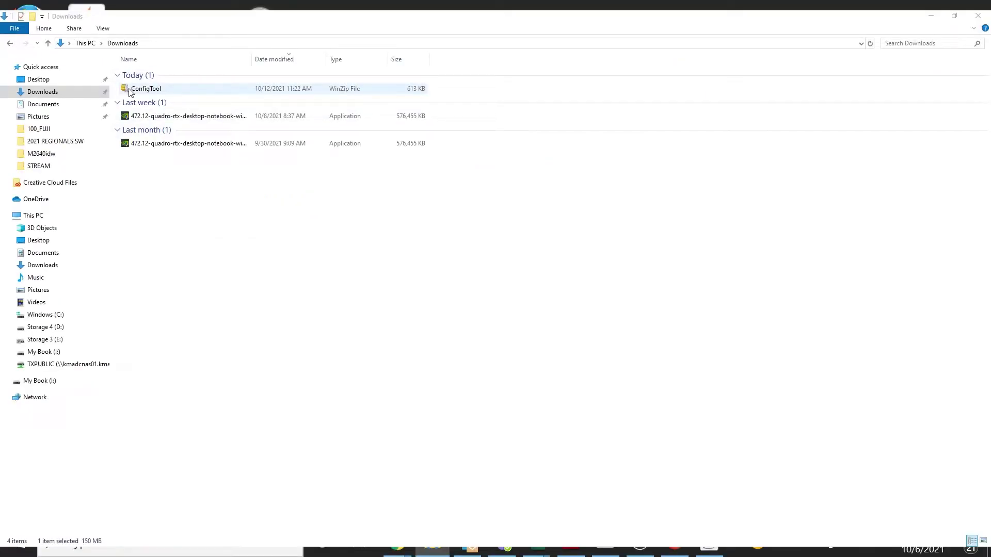
# Step: Unzip the ConfigTool archive into Downloads and open the extracted ConfigTool folder
pyautogui.click(130, 91)
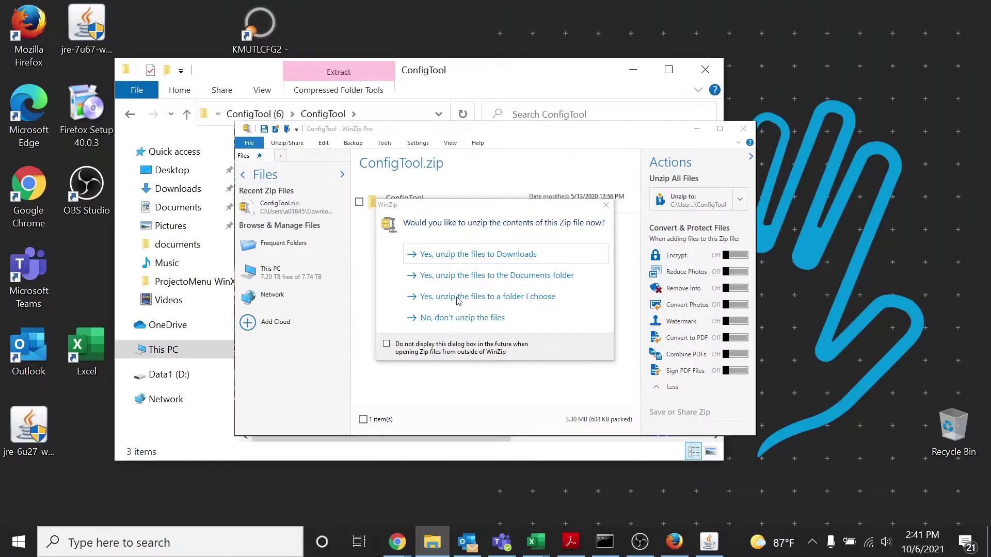
pyautogui.click(454, 259)
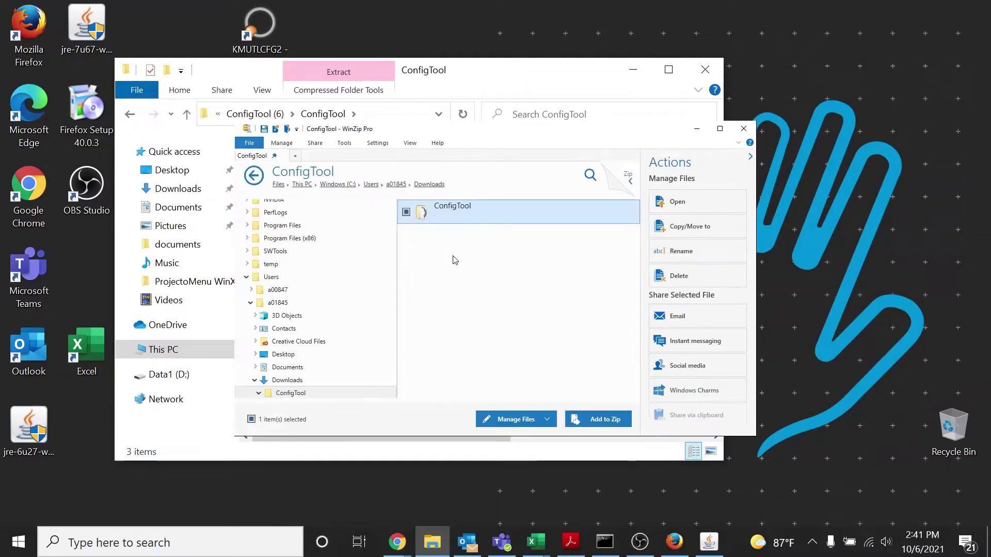
pyautogui.click(454, 215)
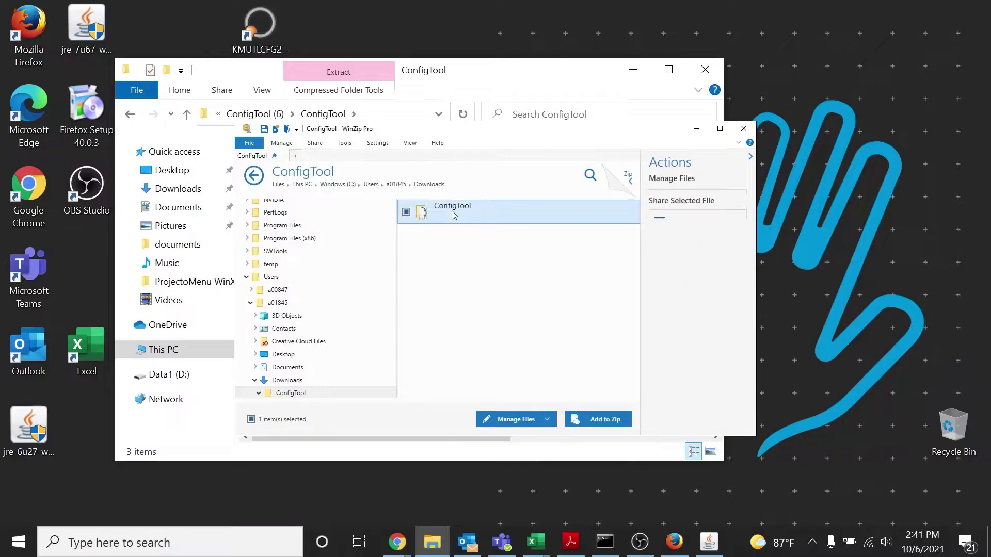
pyautogui.doubleClick(454, 215)
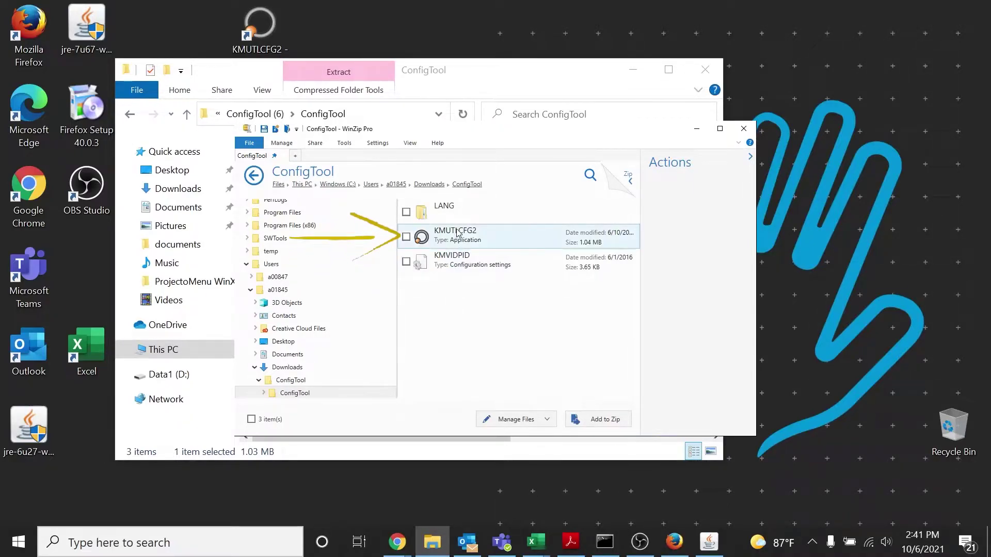
# Step: Launch KMUTLCFG2 and continue with the Kyocera ECOSYS P2235dw KX (1) driver
pyautogui.doubleClick(456, 239)
pyautogui.click(464, 289)
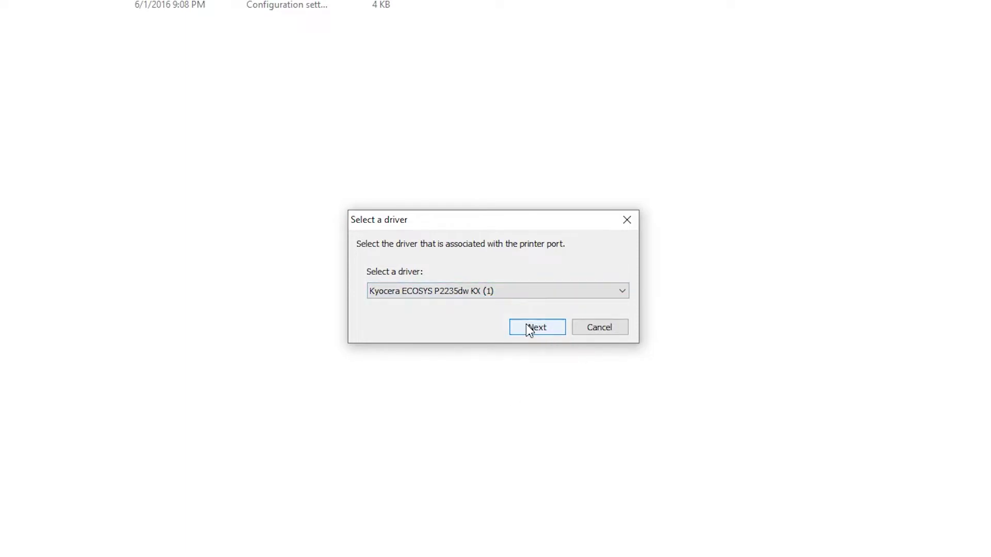
pyautogui.click(531, 325)
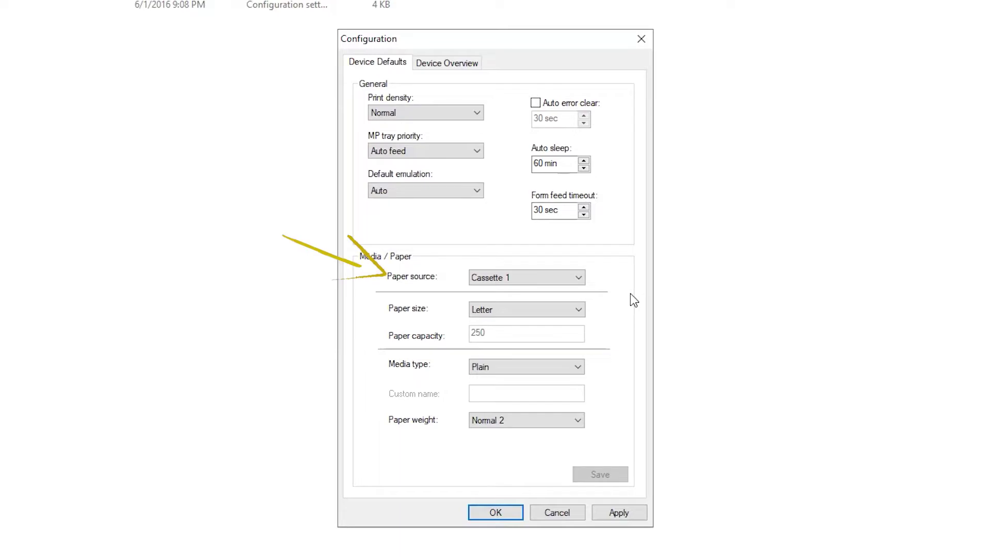
# Step: Set the paper source to MP Tray, keeping Letter as the paper size
pyautogui.click(579, 280)
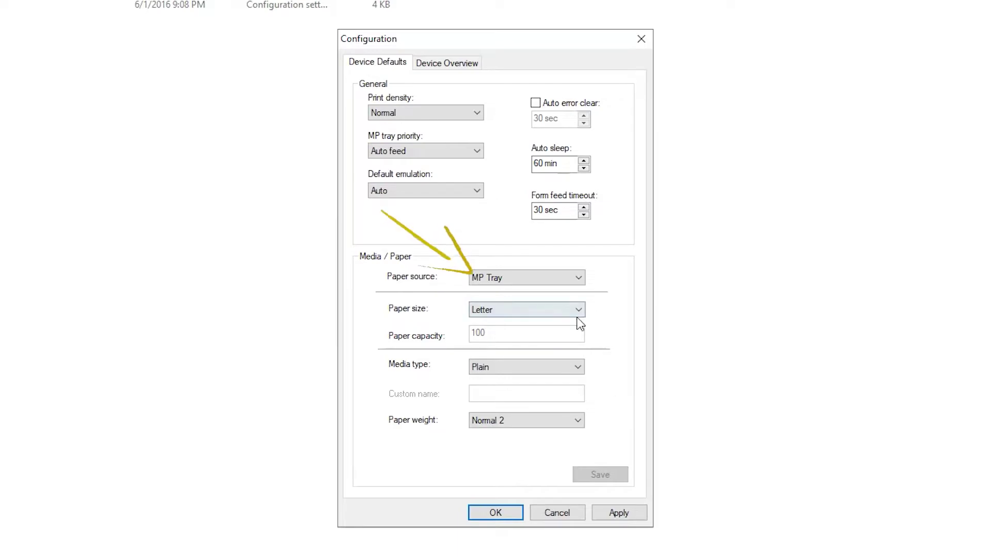
pyautogui.click(514, 309)
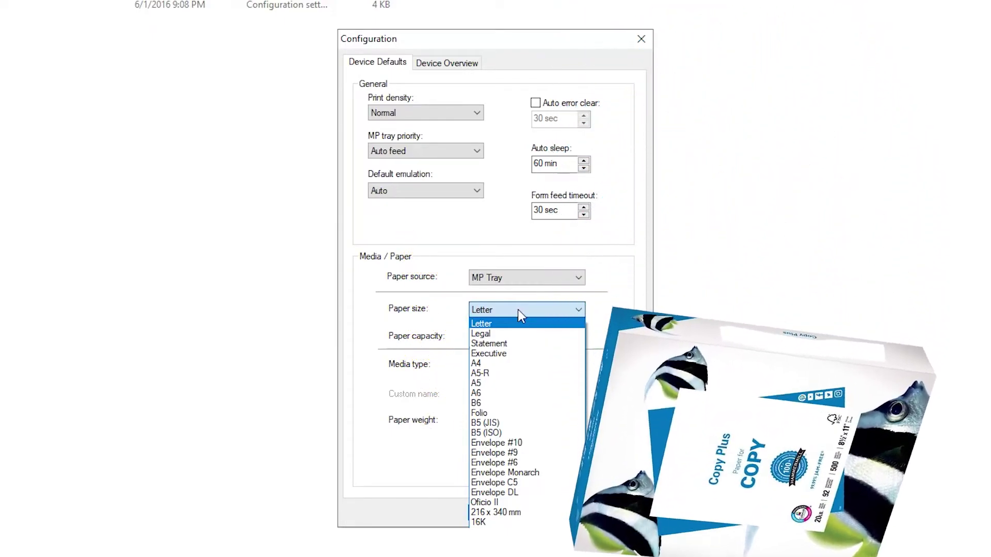
pyautogui.click(522, 311)
pyautogui.click(544, 420)
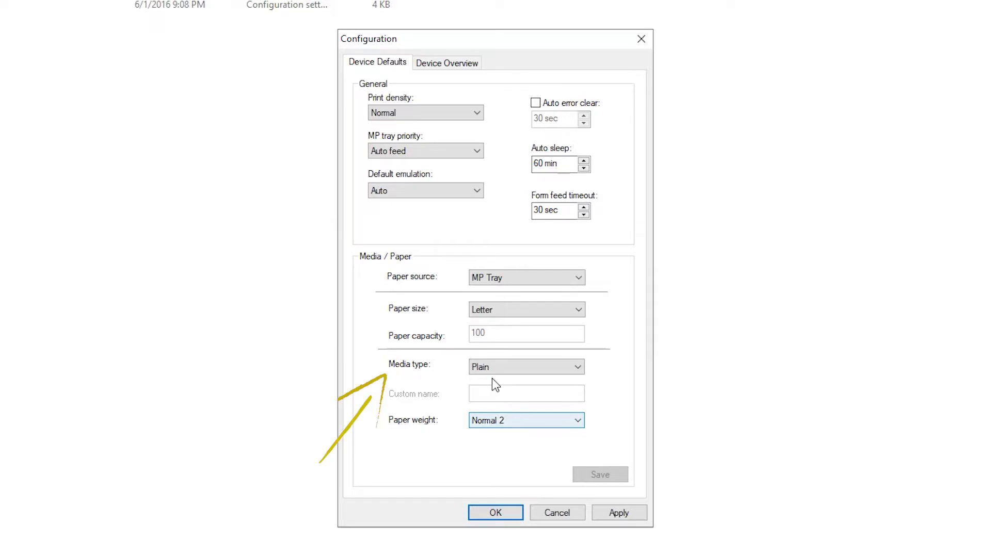
pyautogui.click(493, 368)
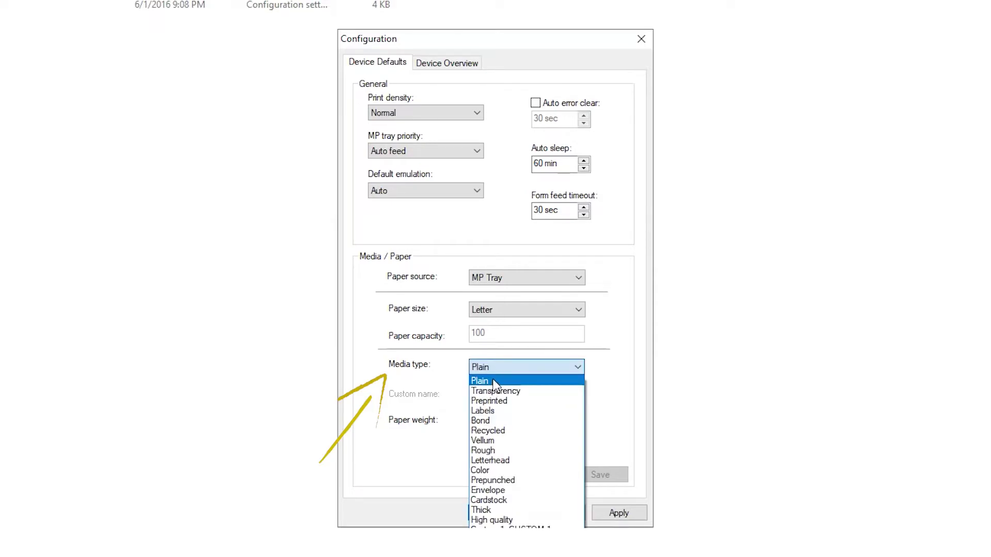
pyautogui.click(493, 383)
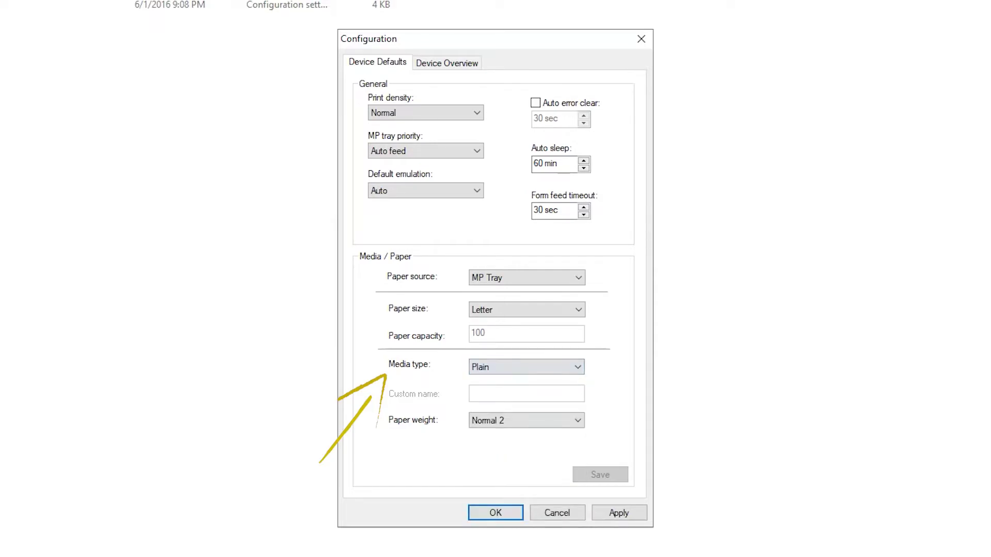
pyautogui.click(543, 420)
pyautogui.click(543, 420)
# Step: Set the paper source to Cassette 1 with Letter size, Plain media and Normal 2 weight
pyautogui.click(522, 277)
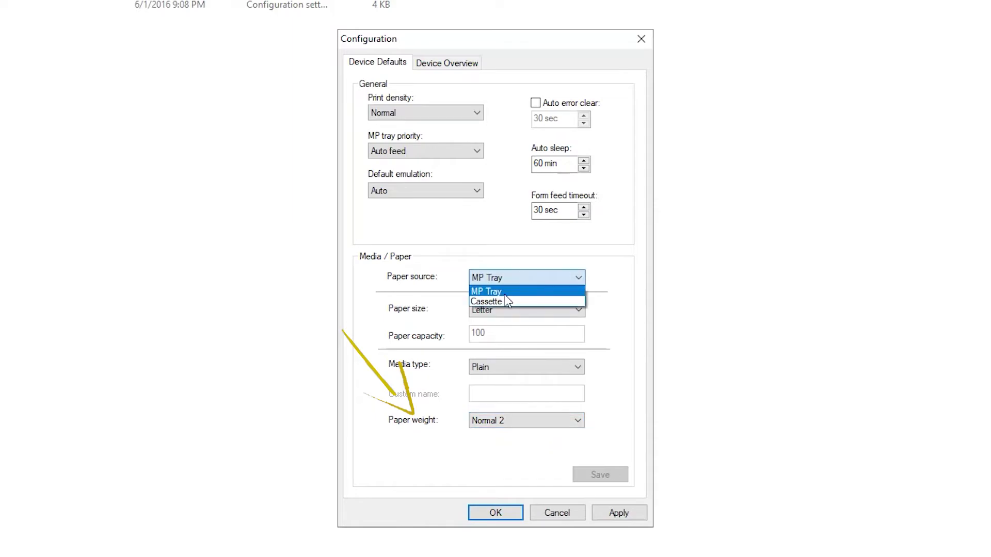
pyautogui.click(500, 301)
pyautogui.click(506, 310)
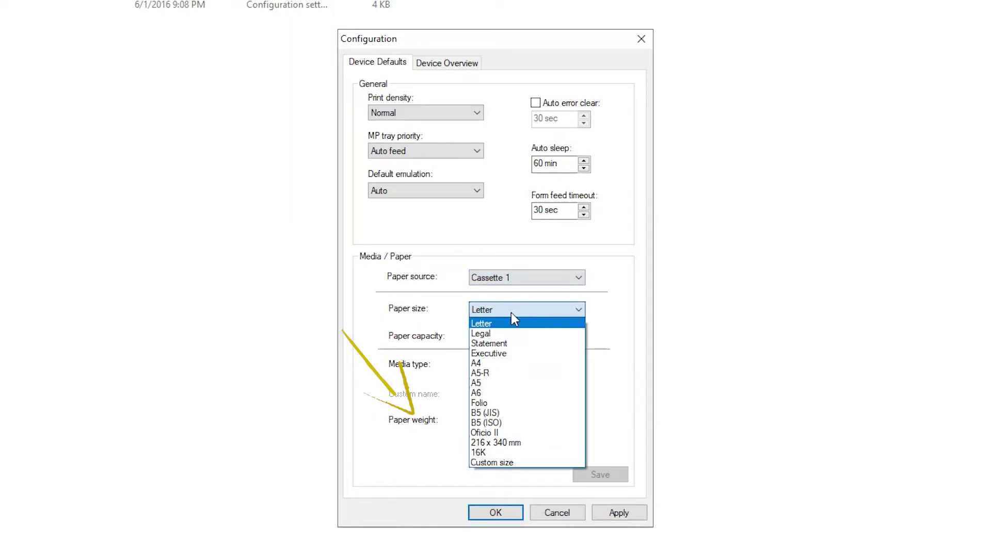
pyautogui.click(511, 313)
pyautogui.click(519, 370)
pyautogui.click(519, 372)
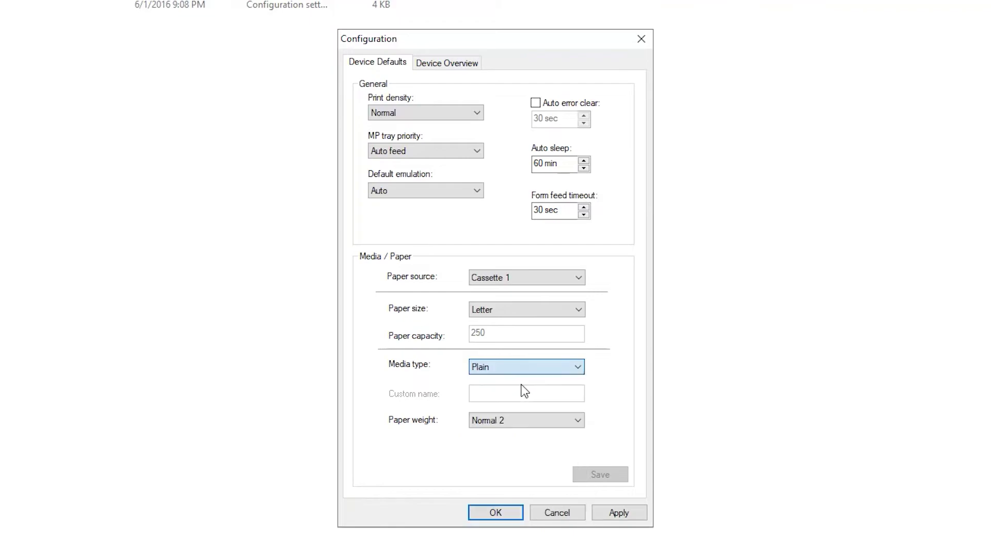
pyautogui.click(526, 420)
pyautogui.click(526, 424)
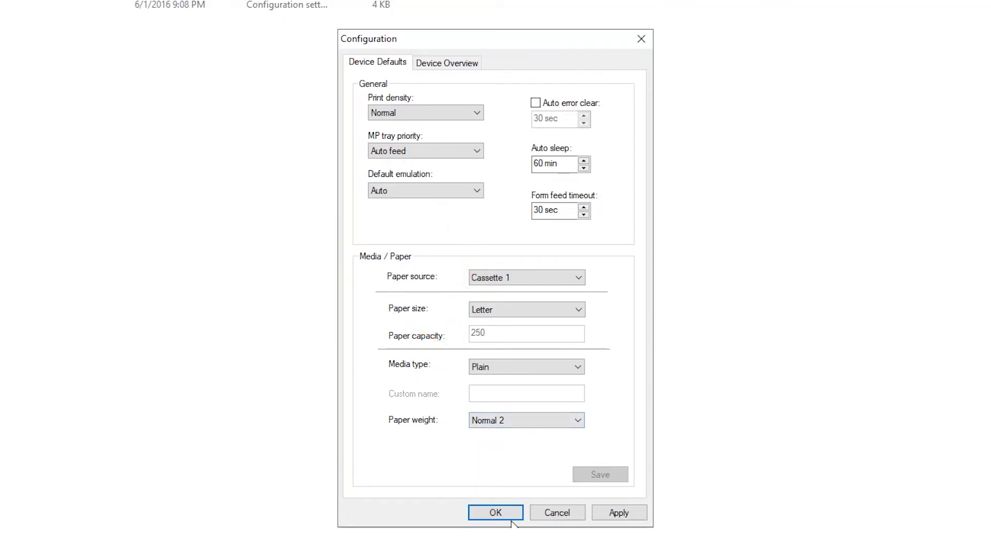
# Step: Apply the paper settings and close the Configuration dialog
pyautogui.click(627, 512)
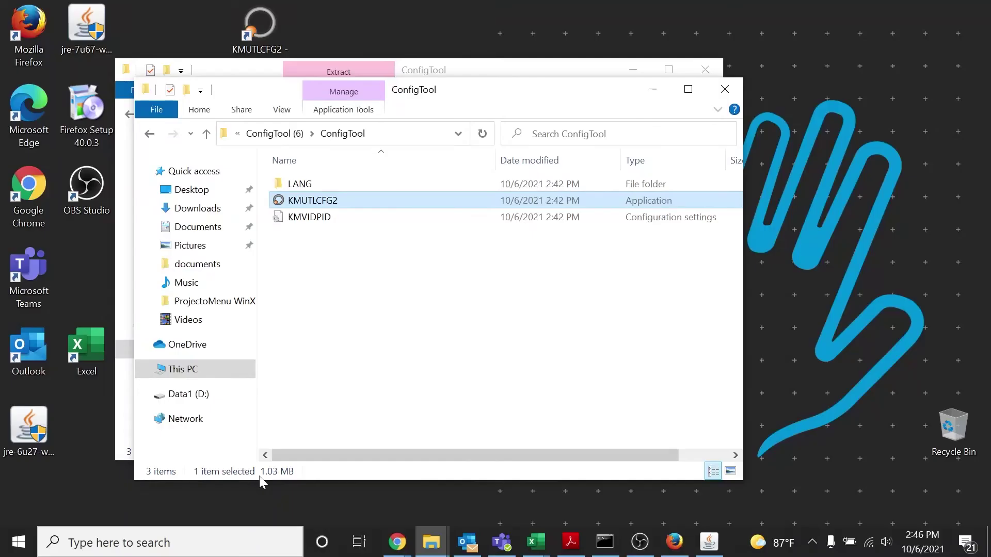